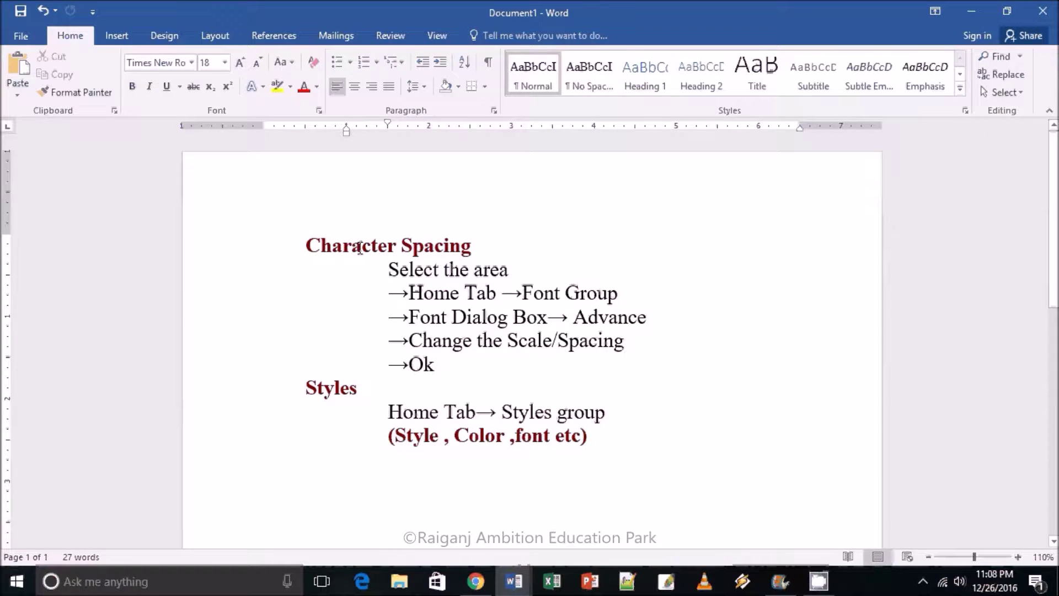
Select the whole 'Character Spacing' heading and bring up its Font settings
left_click(307, 245)
left_click_drag(307, 245, 453, 247)
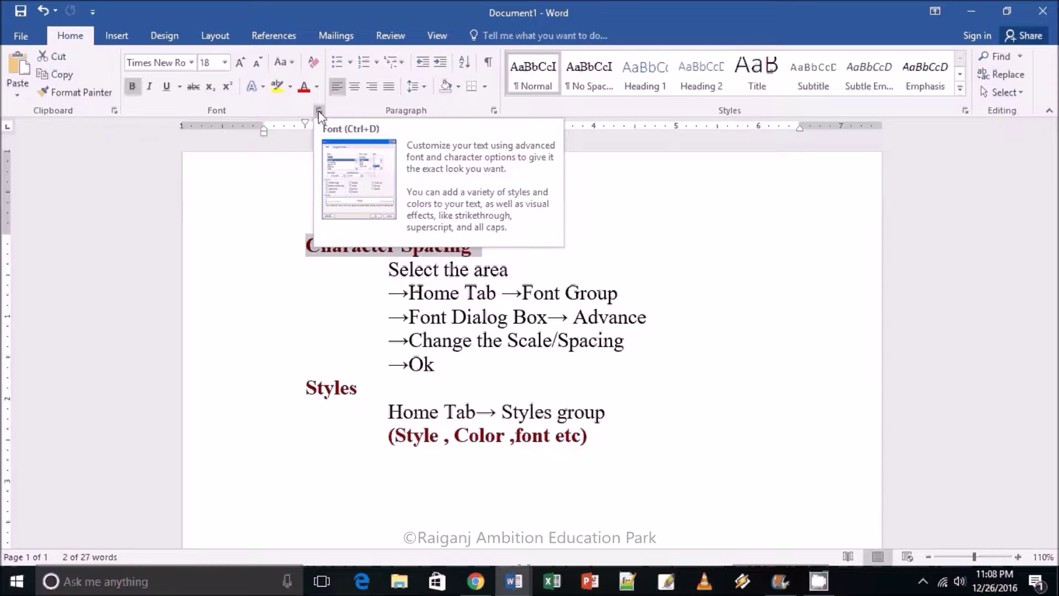
left_click(319, 111)
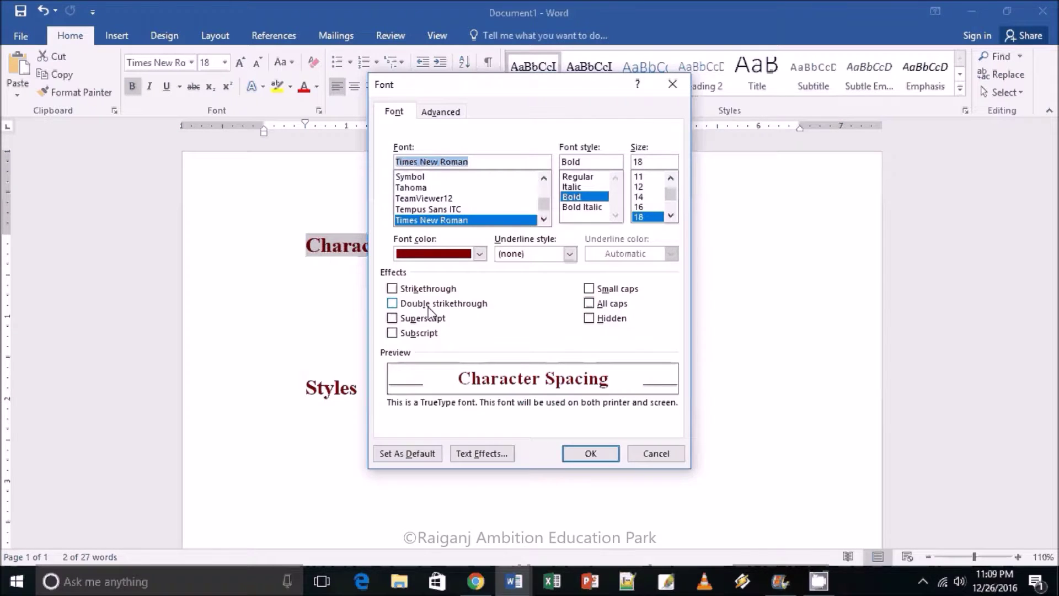
Show the Font dialog's Advanced tab with the heading's Scale 100%, Spacing Normal settings
left_click(438, 114)
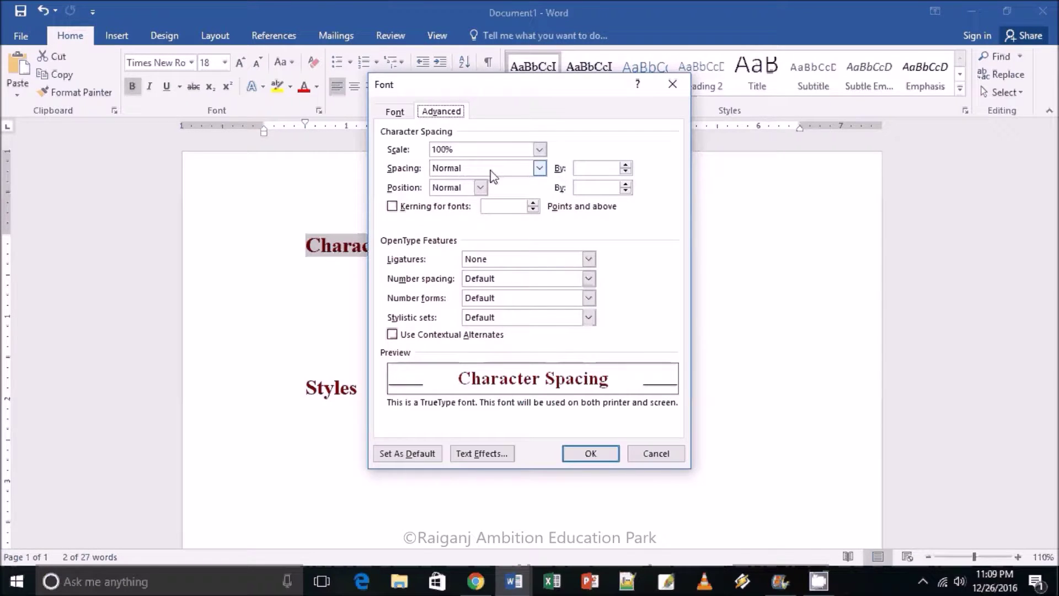
Drop down the Spacing list to show Normal, Expanded and Condensed
left_click(540, 169)
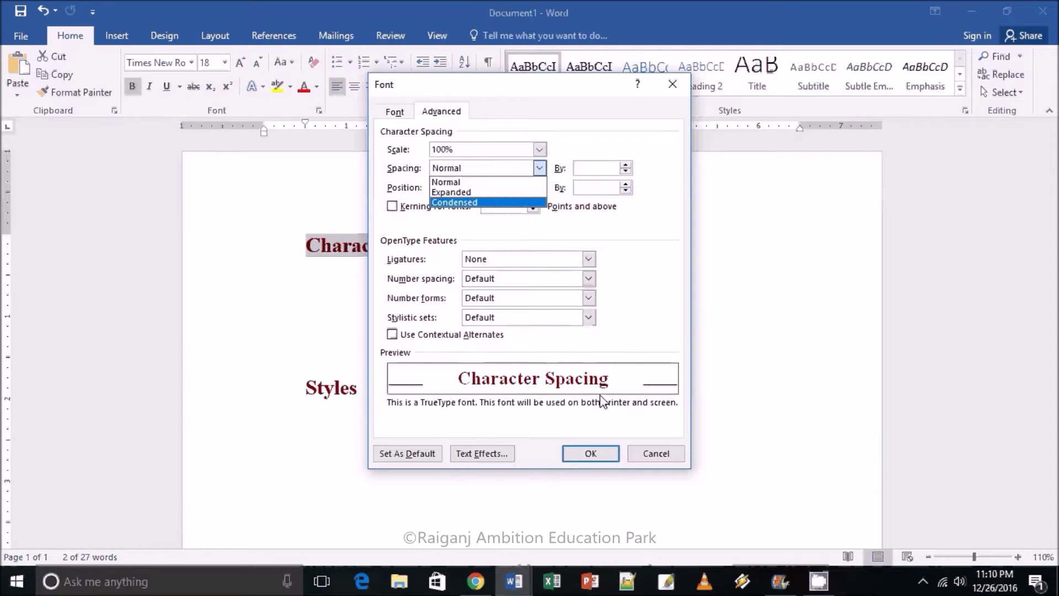
Set the heading's character spacing to Expanded by 3.2 pt and apply it
left_click(452, 193)
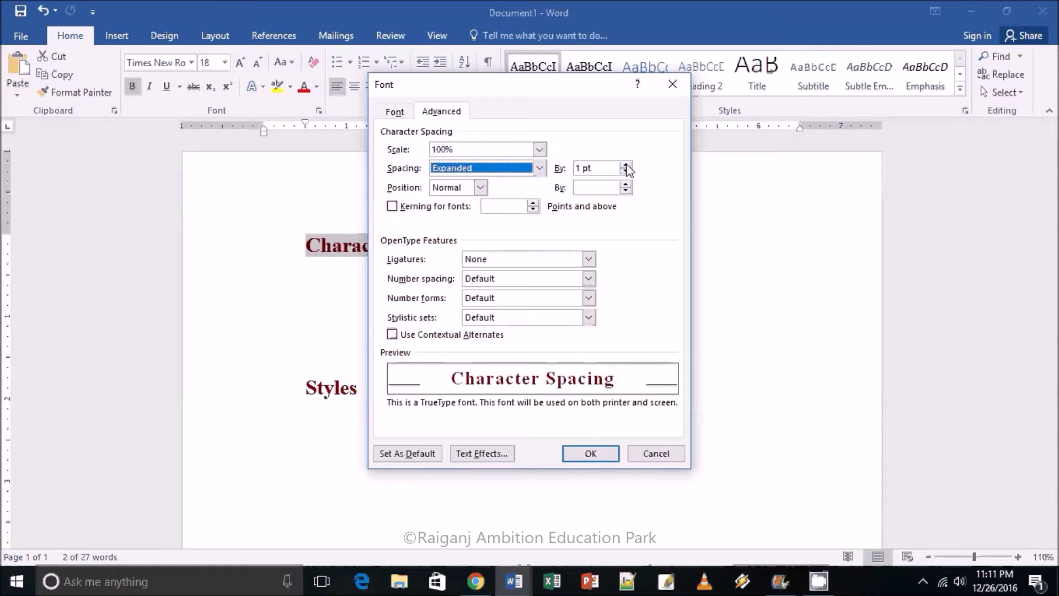
left_click(626, 165)
left_click(625, 165)
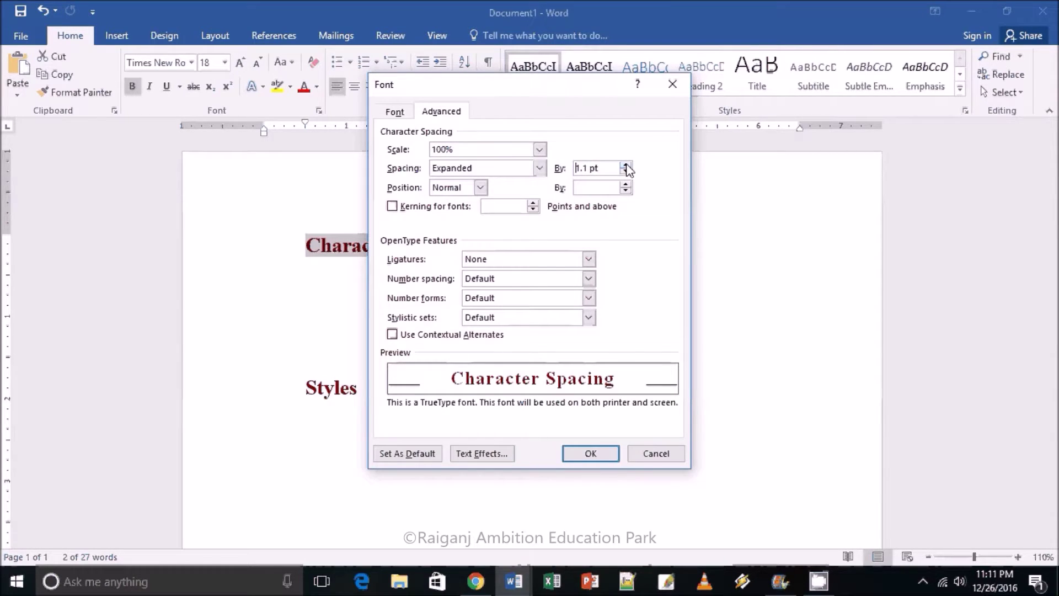
left_click(625, 165)
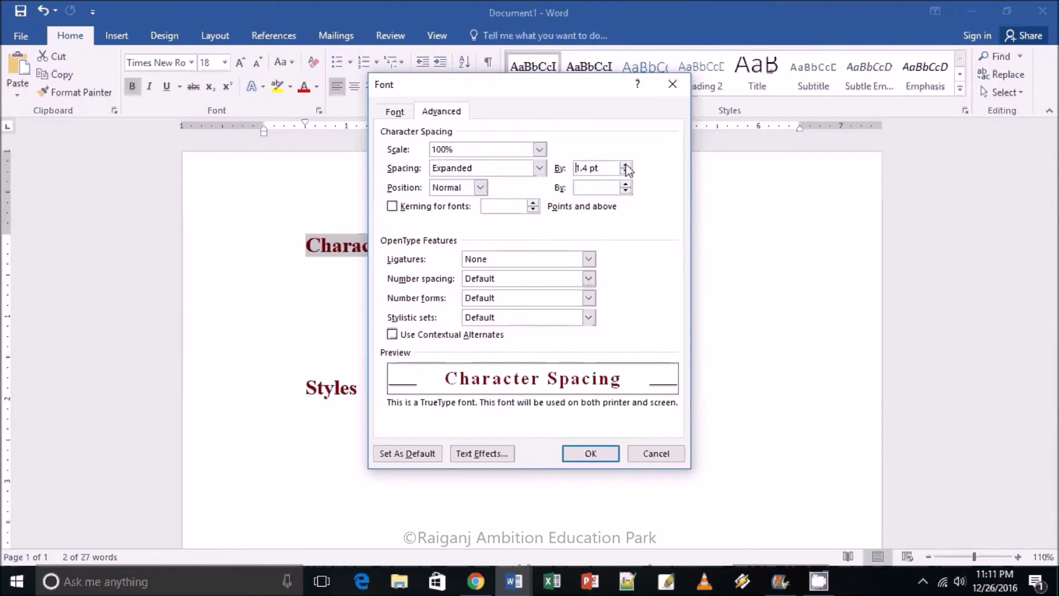
left_click(625, 165)
left_click(625, 165)
left_click(625, 164)
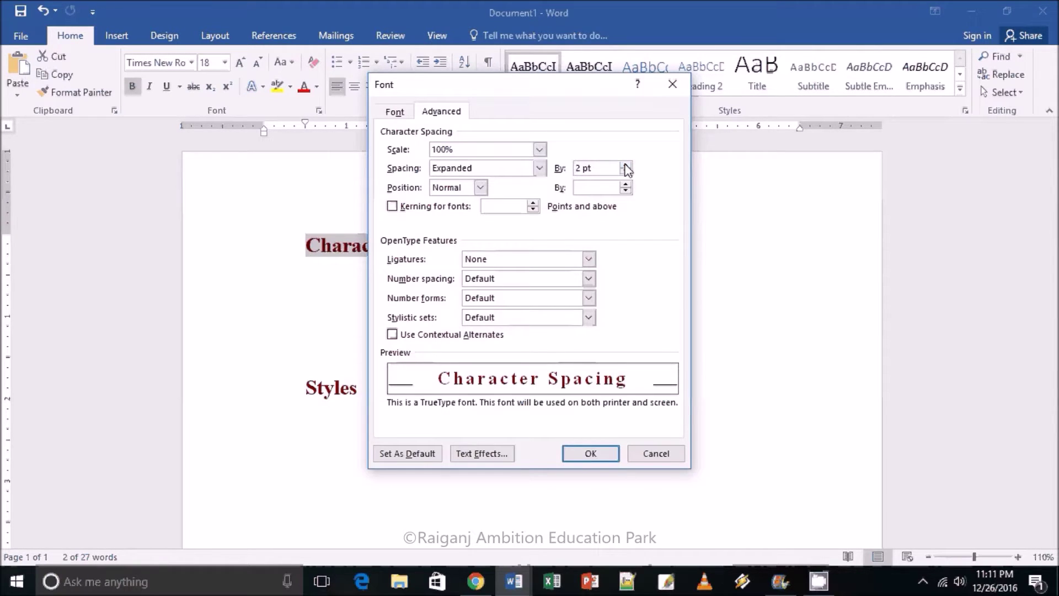
left_click(626, 165)
left_click(625, 165)
double_click(625, 165)
left_click(625, 165)
double_click(625, 165)
double_click(625, 164)
double_click(625, 165)
double_click(626, 164)
left_click(625, 165)
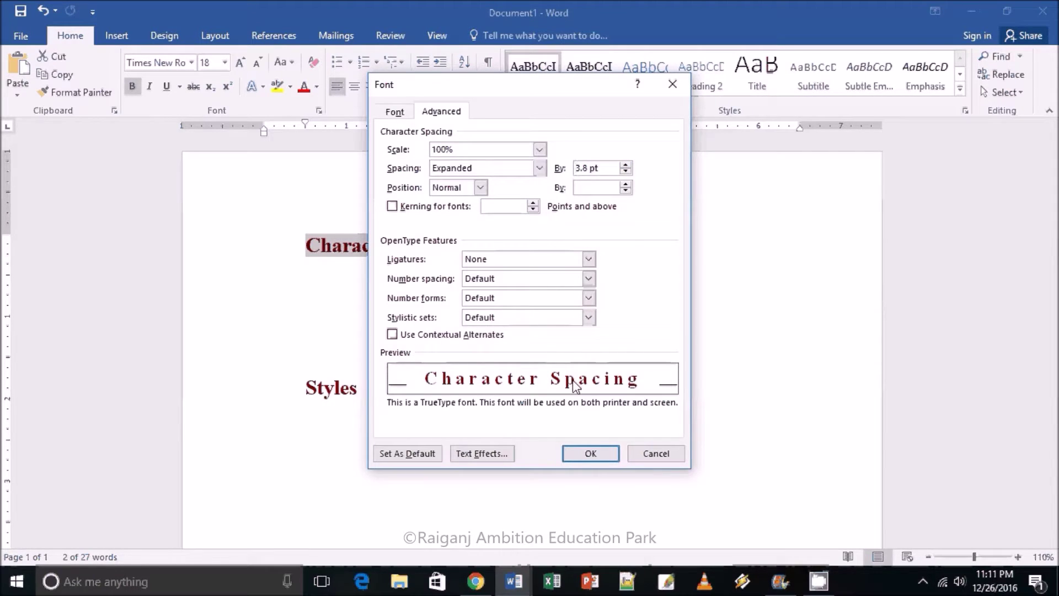
left_click(625, 172)
left_click(625, 172)
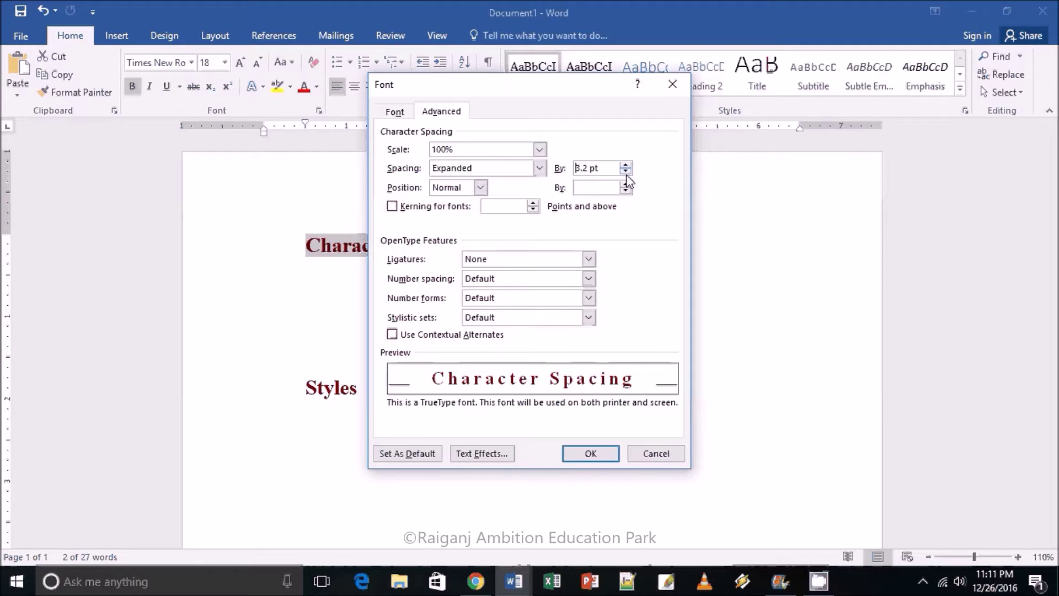
left_click(590, 454)
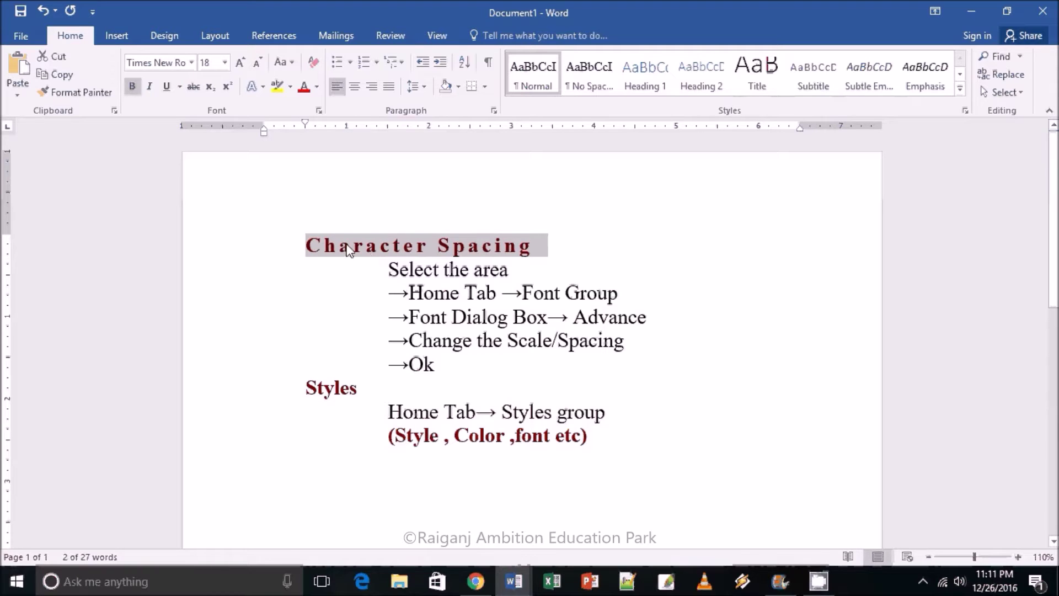
Reopen the heading's Font dialog, still showing Expanded spacing by 3.2 pt
left_click(318, 111)
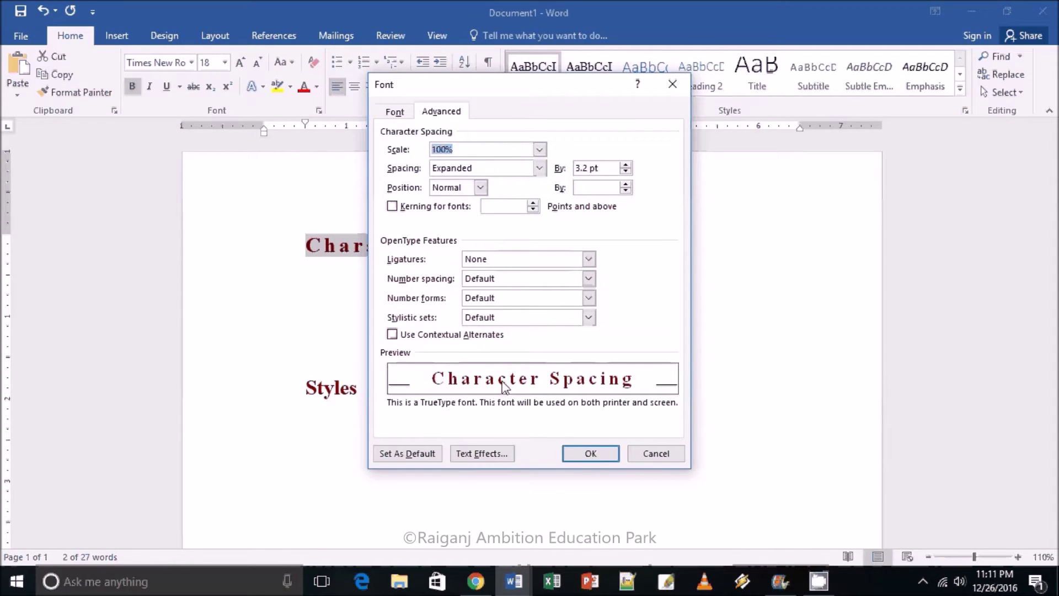
Change the heading's spacing to Condensed by 1.6 pt and apply it
left_click(539, 168)
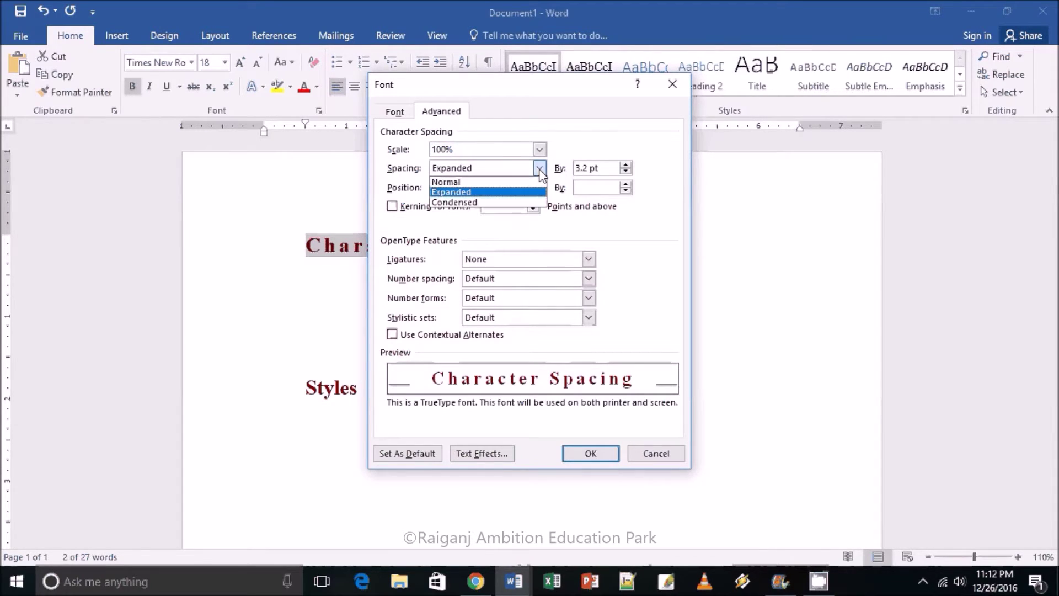
left_click(486, 203)
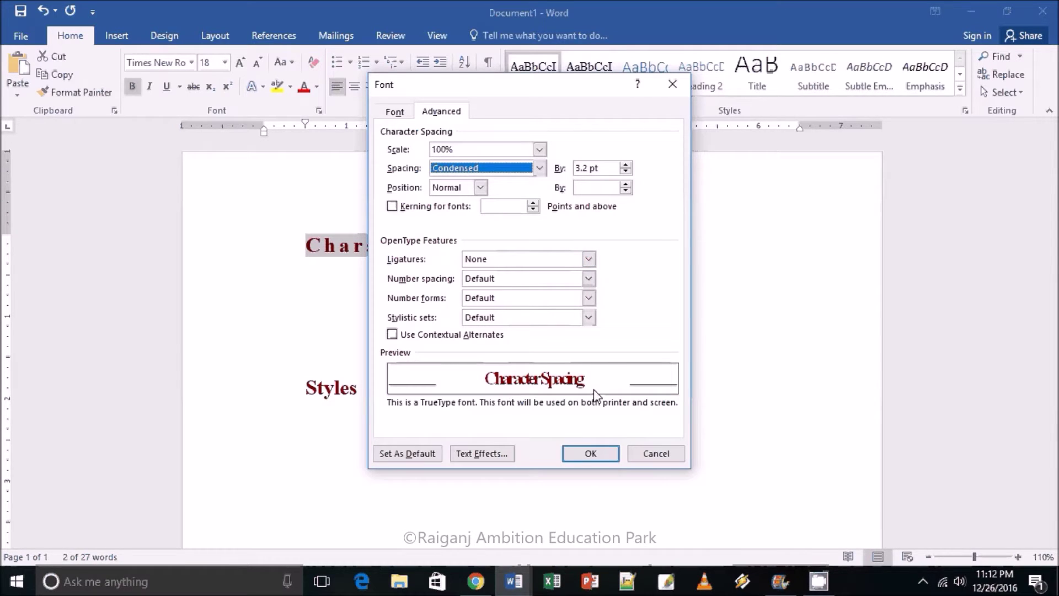
left_click(625, 172)
left_click(625, 171)
left_click(625, 172)
left_click(625, 171)
left_click(626, 171)
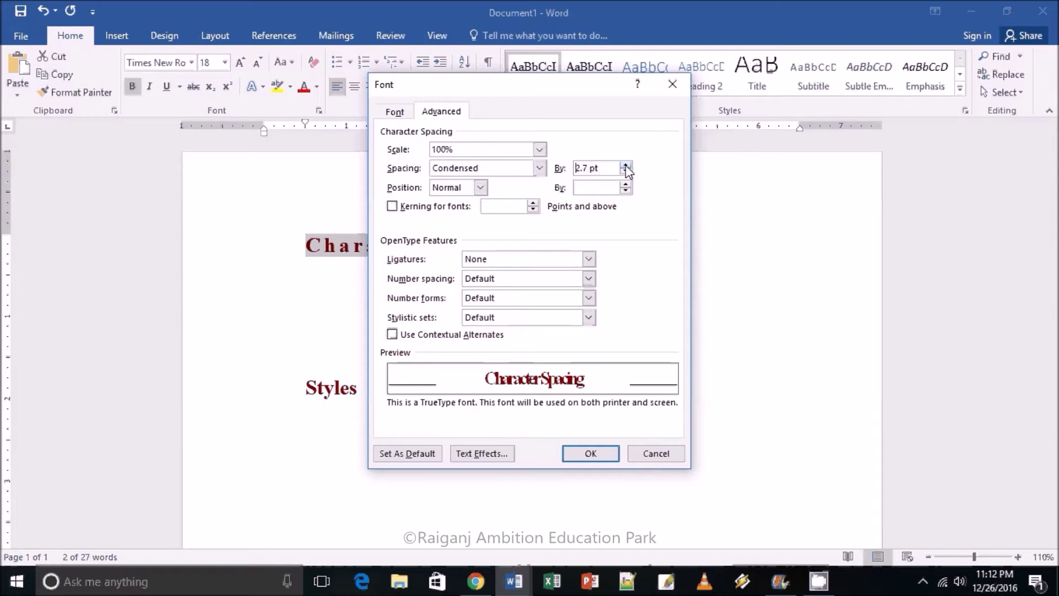
left_click(626, 171)
left_click(625, 171)
left_click(626, 172)
left_click(625, 171)
left_click(625, 172)
left_click(625, 172)
left_click(625, 172)
left_click(625, 172)
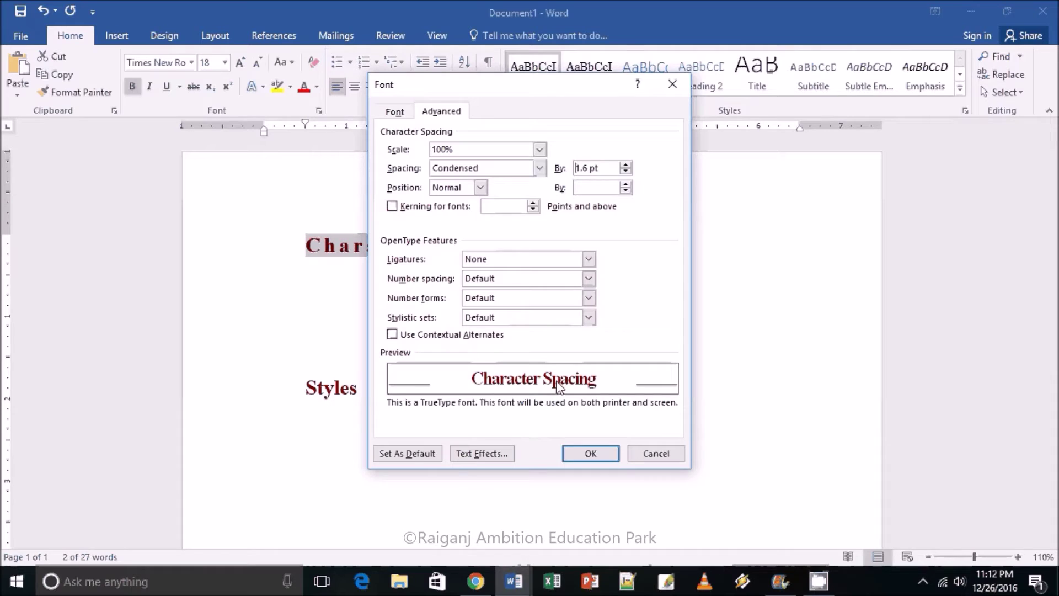
left_click(589, 452)
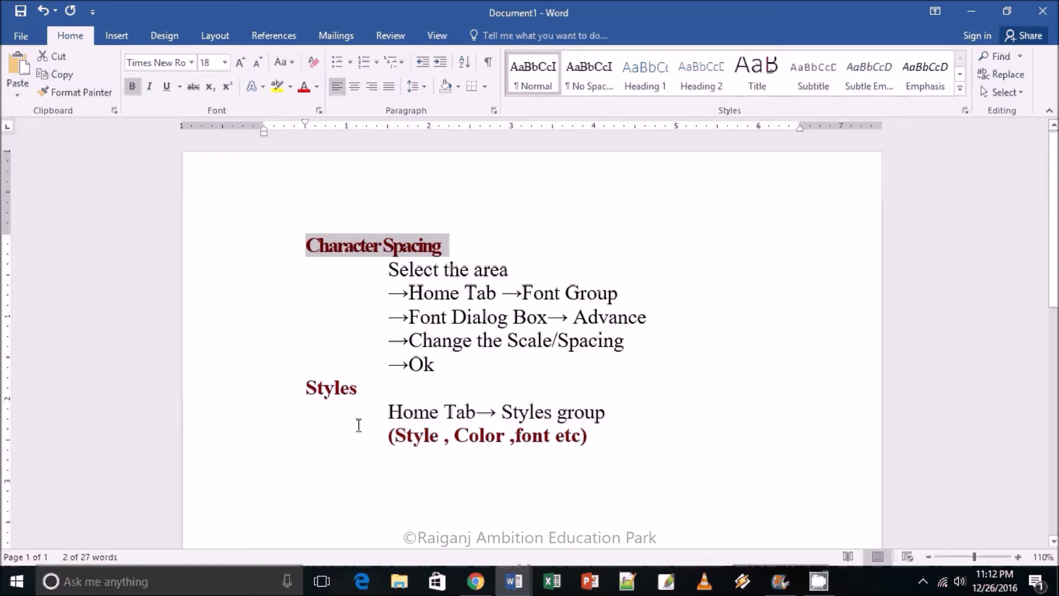
Select the 'Styles' heading text
left_click_drag(305, 386, 356, 390)
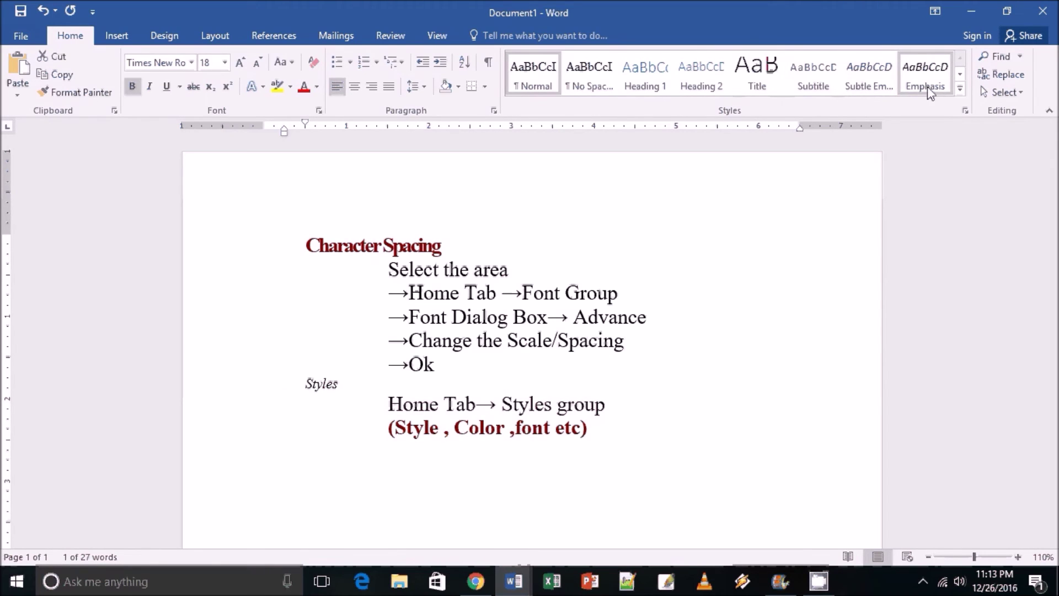
Give the 'Styles' heading the Intense Quote style from the full gallery, then deselect it
left_click(960, 91)
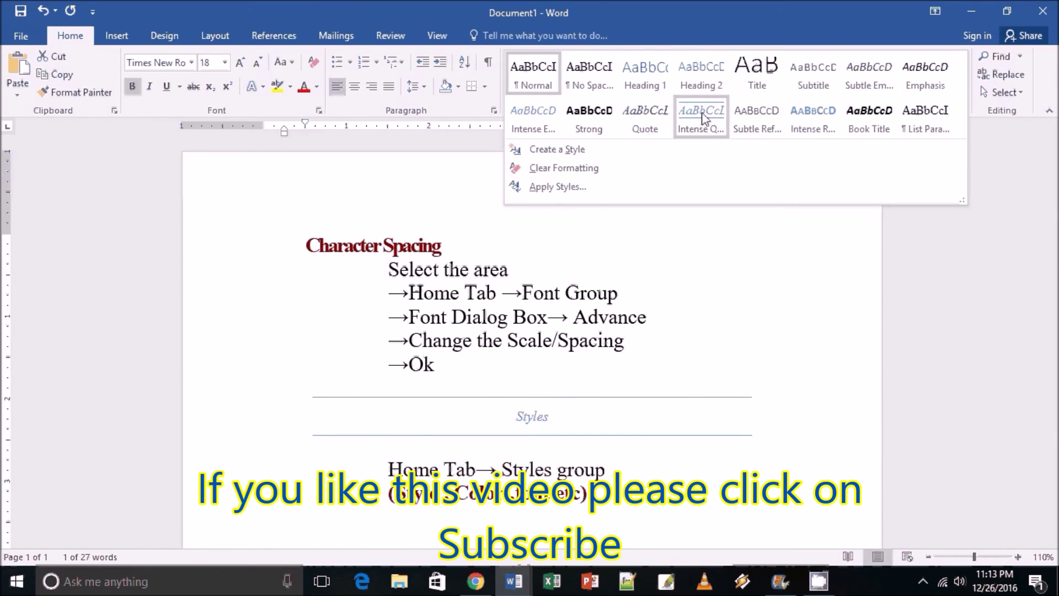
left_click(704, 118)
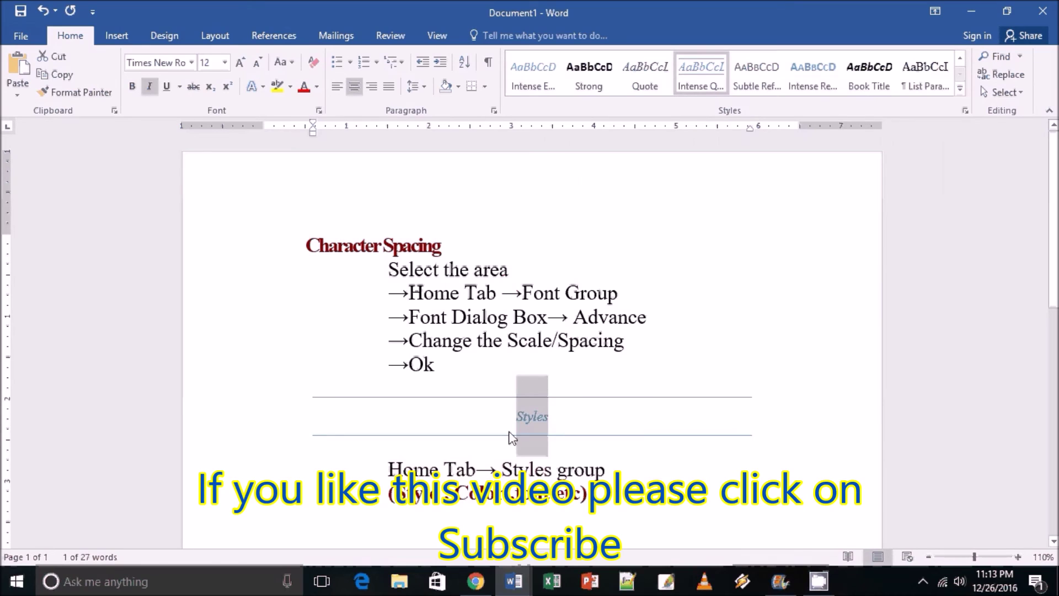
left_click(550, 417)
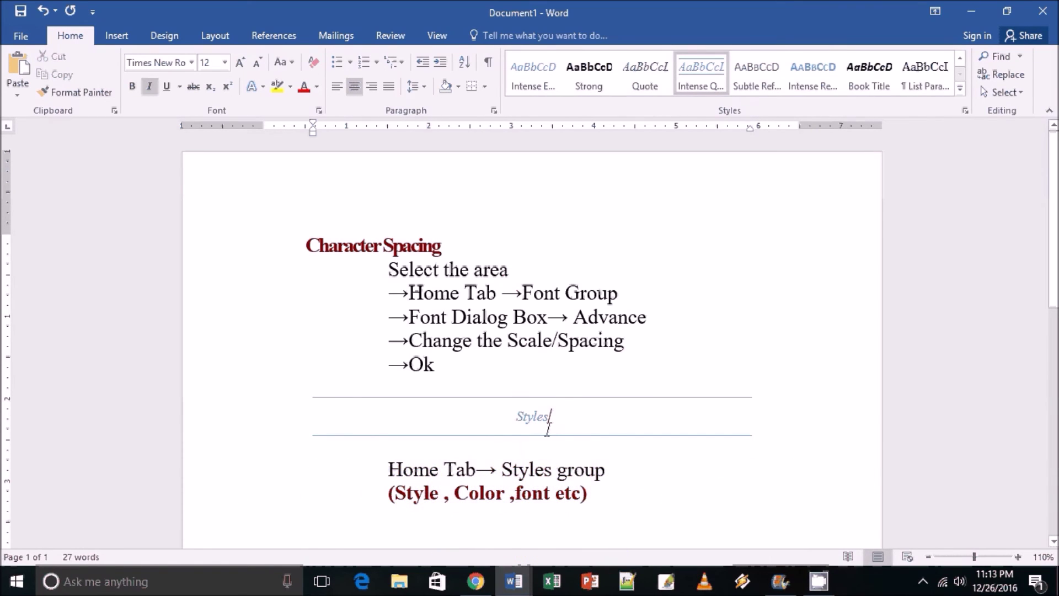